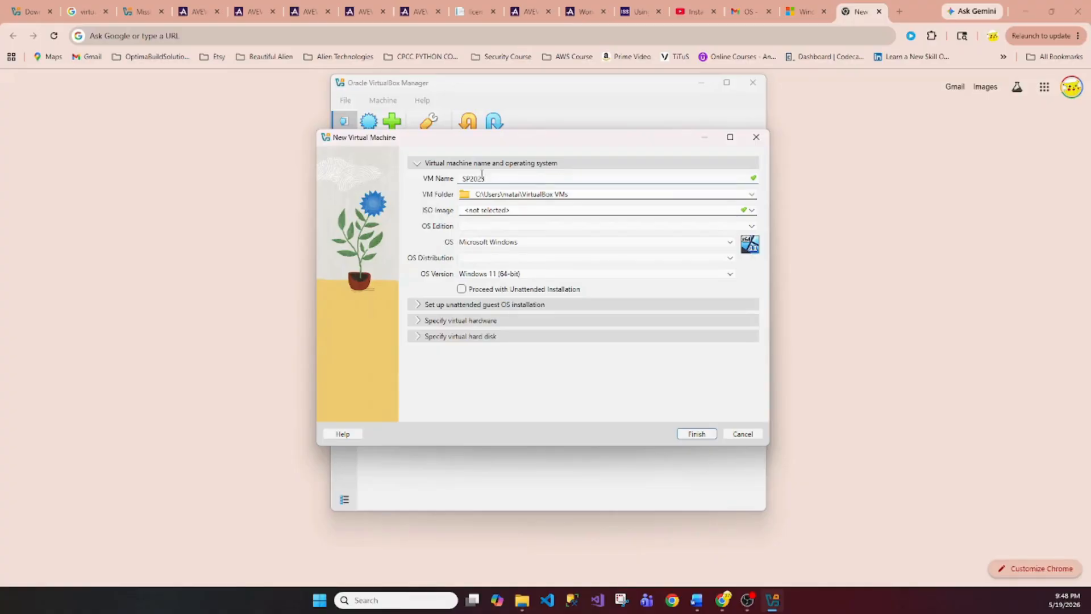
# Name the VM MLSP2023_R2_SP1_P04, pick Windows Server 2022 (64-bit), and expand the unattended install options
pyautogui.write('r2_SP1_P04')
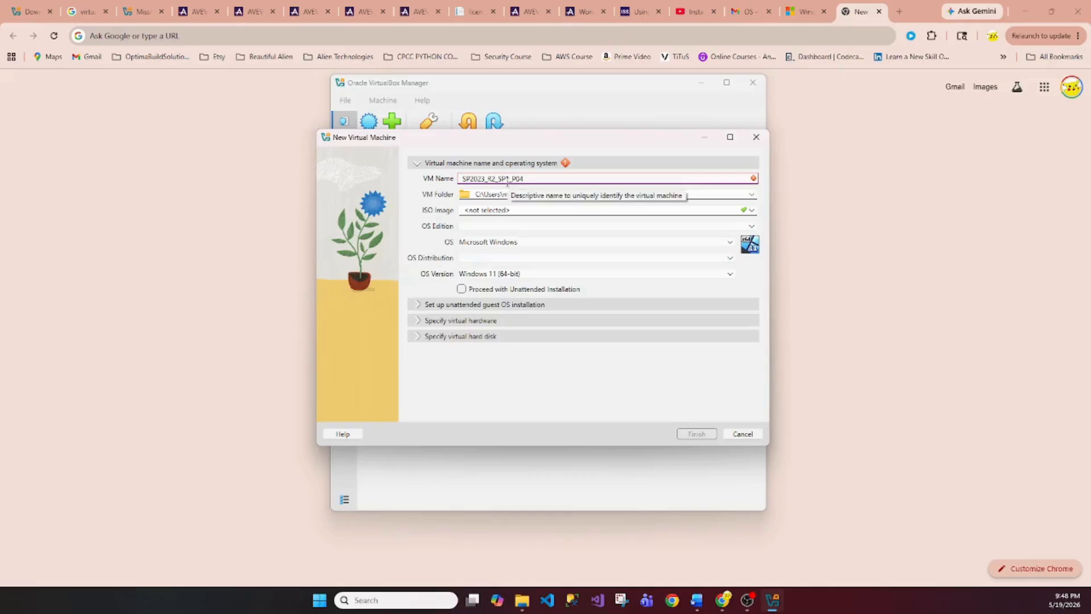
pyautogui.write('ML')
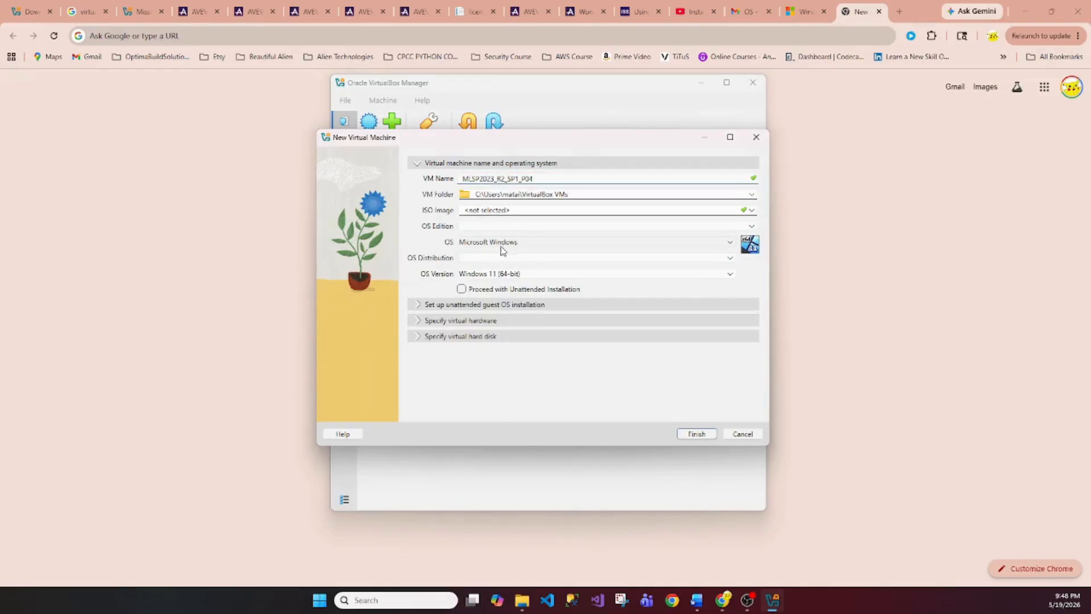
pyautogui.click(506, 273)
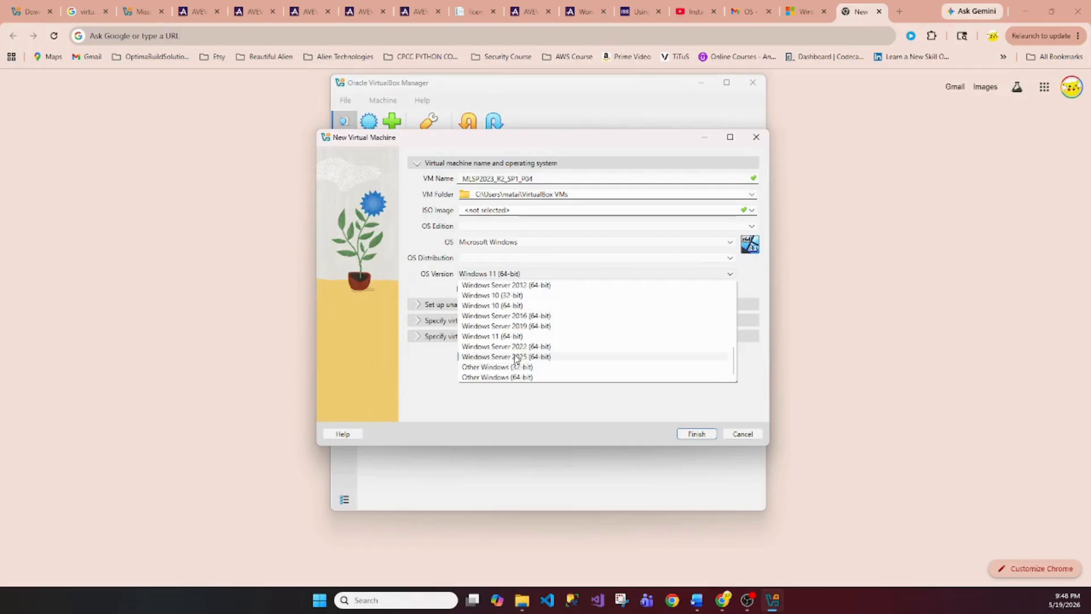
pyautogui.click(507, 346)
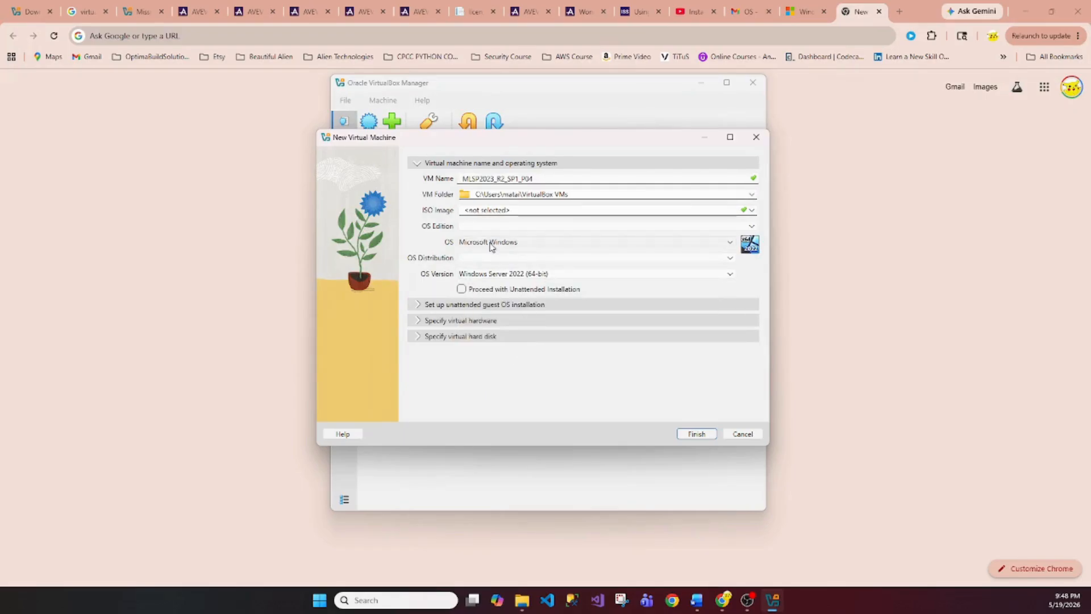
pyautogui.click(419, 306)
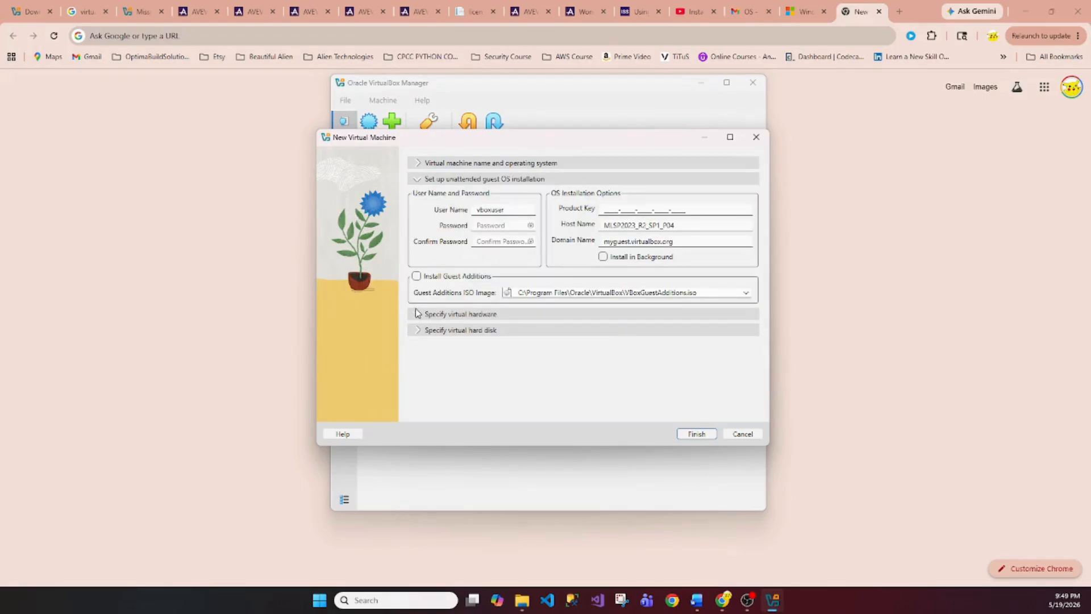
# Give the VM 8192 MB base memory and a 127.52 GB virtual disk, then finish creating it
pyautogui.click(419, 313)
pyautogui.moveTo(481, 214); pyautogui.dragTo(523, 214)
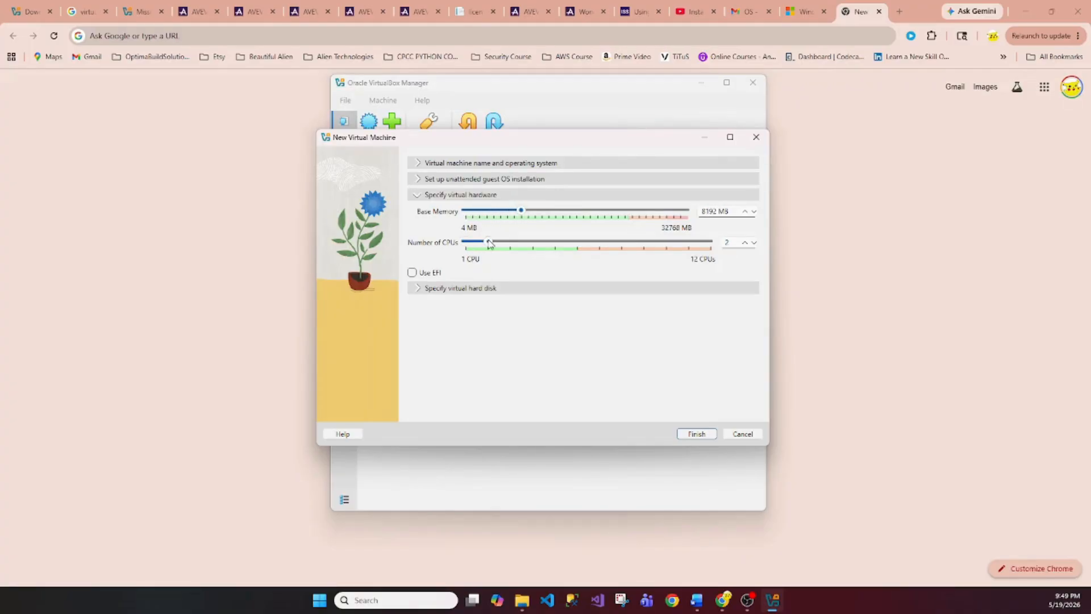
pyautogui.click(419, 290)
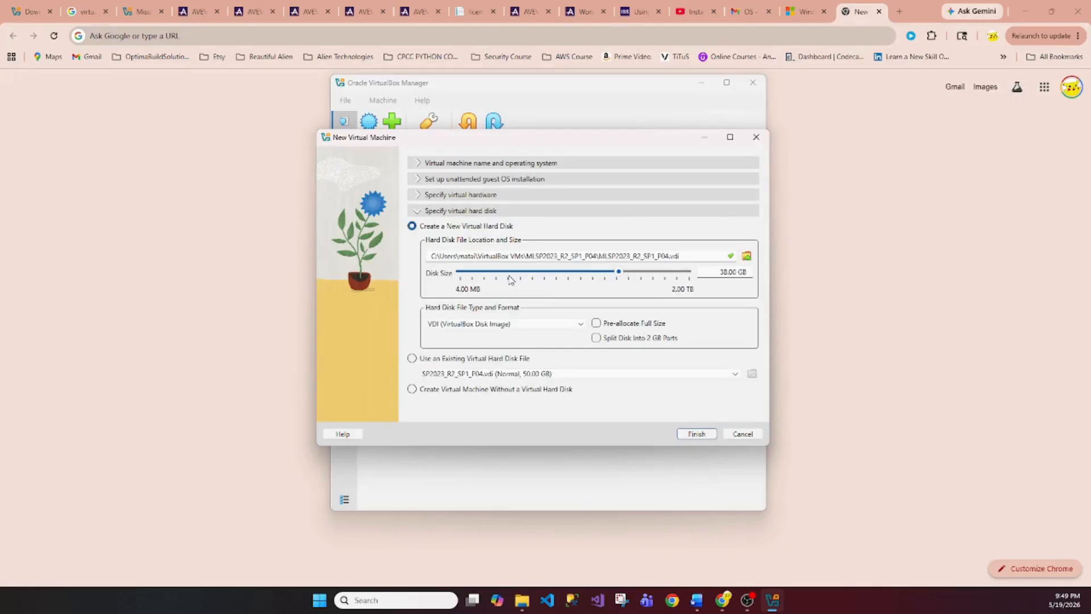
pyautogui.scroll(4, 511, 281)
pyautogui.moveTo(642, 273); pyautogui.dragTo(642, 275)
pyautogui.click(688, 434)
# Load SERVER_EVAL_x64FRE_en-us.iso into the VM's empty optical drive and save the storage settings
pyautogui.click(423, 124)
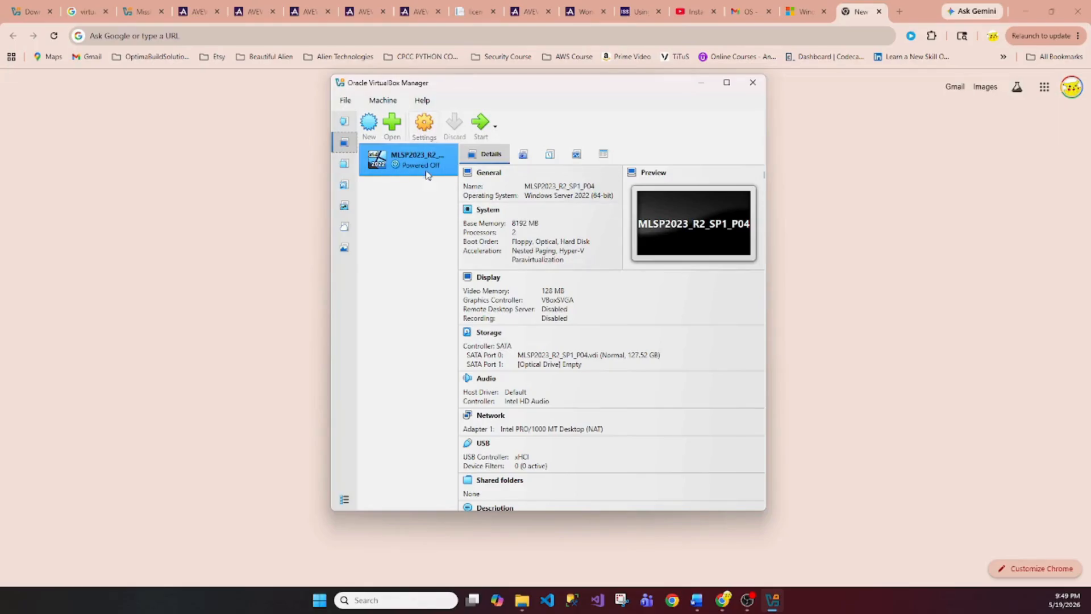
pyautogui.scroll(-10, 508, 257)
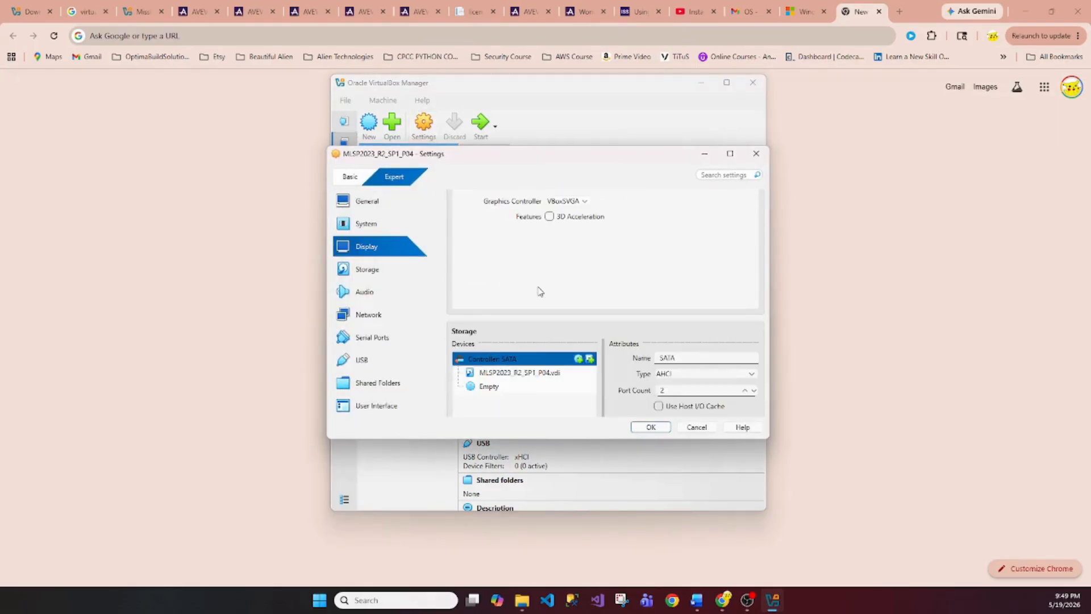
pyautogui.click(497, 354)
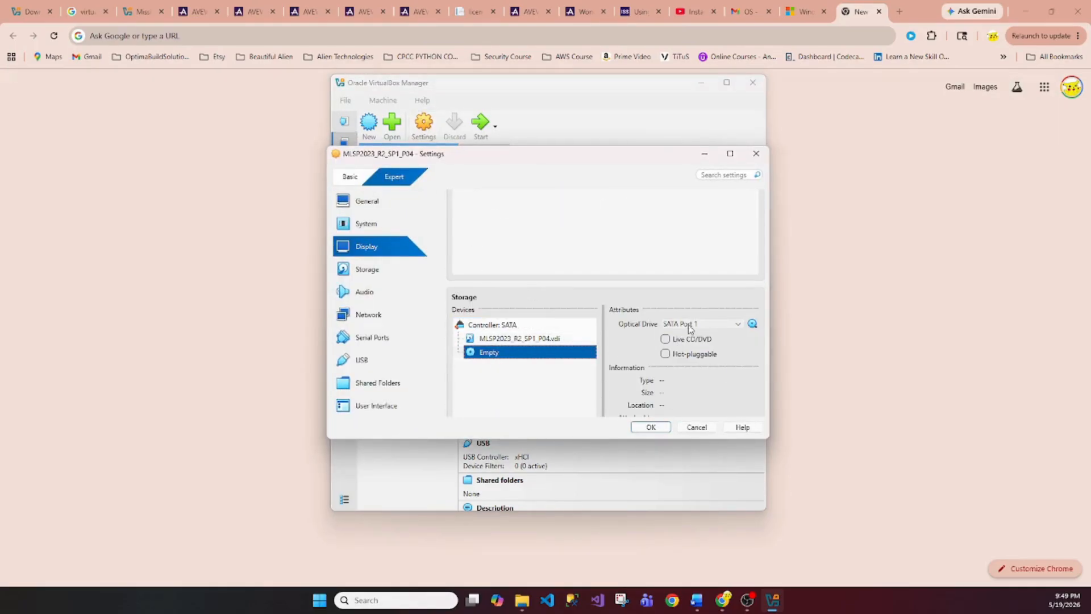
pyautogui.click(752, 324)
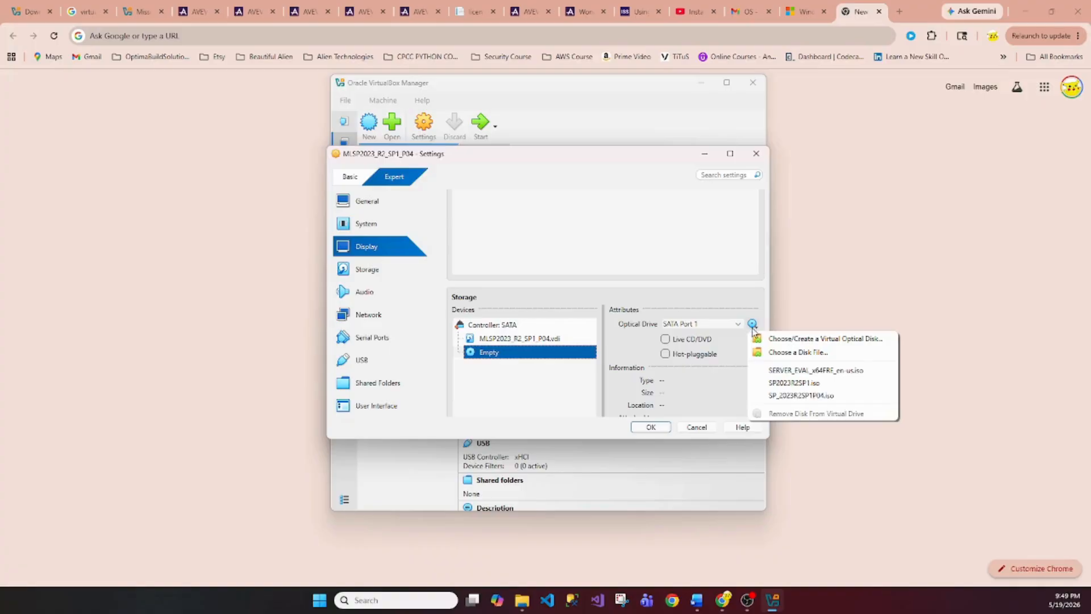
pyautogui.click(796, 352)
pyautogui.click(629, 338)
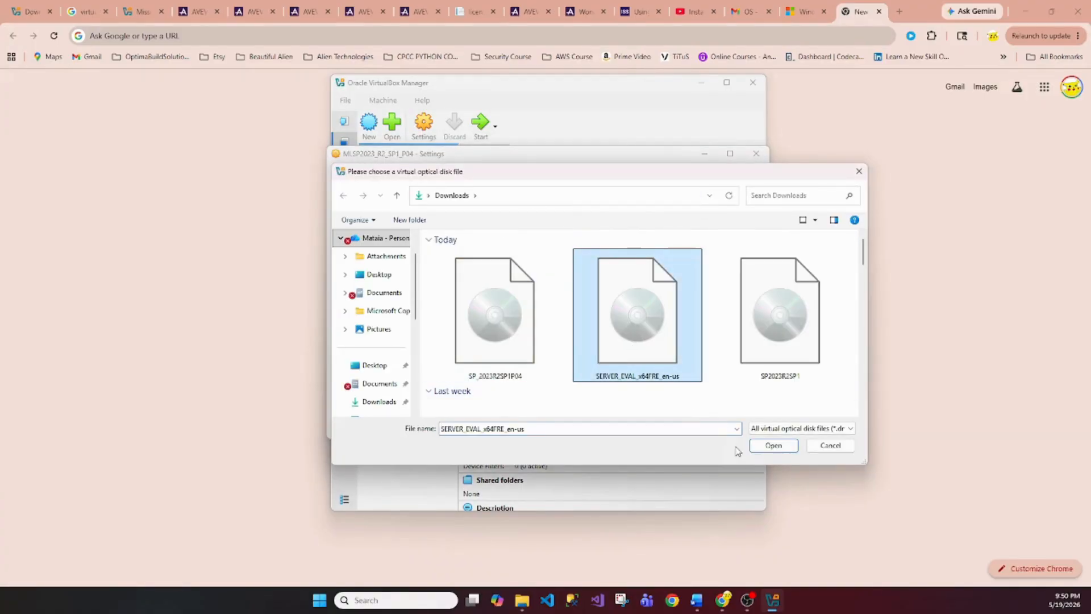
pyautogui.click(773, 446)
pyautogui.scroll(-2, 560, 381)
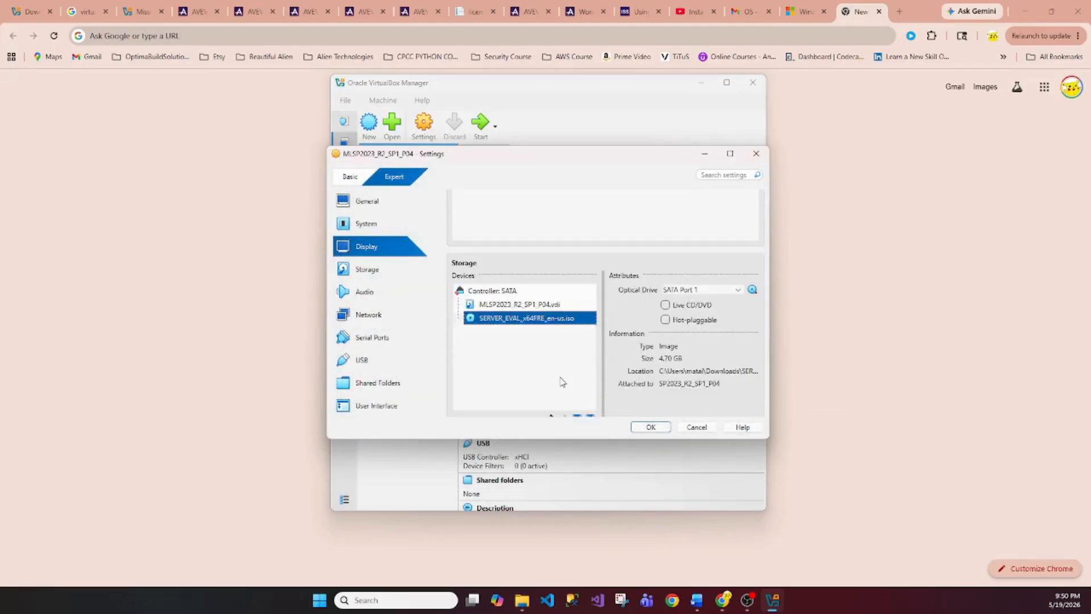
pyautogui.click(654, 430)
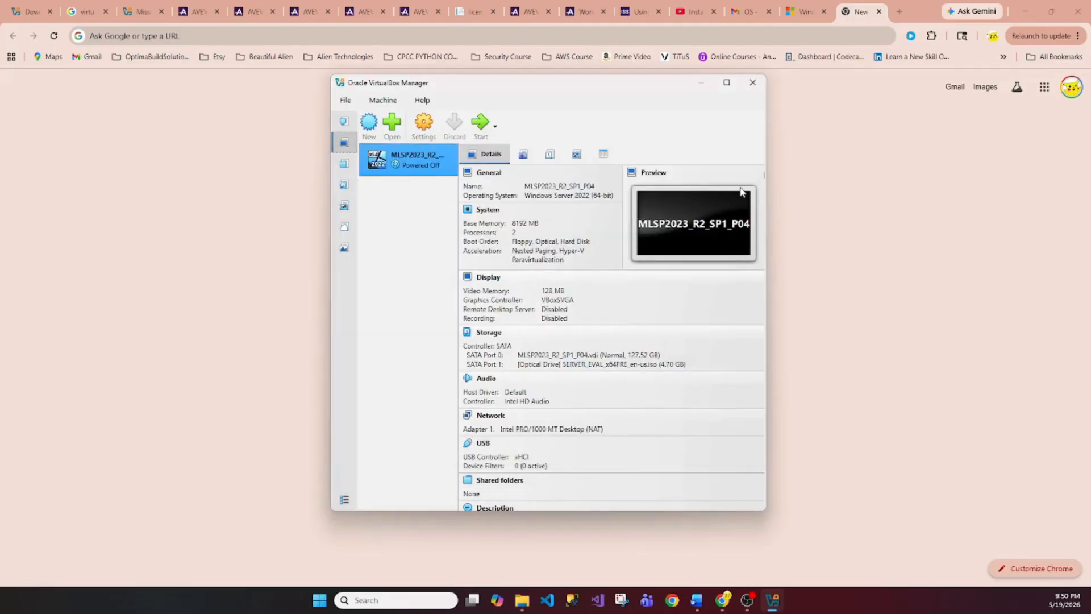
# Check the Windows Server 2022 download page in Chrome, then reopen the VM's settings in VirtualBox
pyautogui.click(806, 12)
pyautogui.scroll(2, 348, 215)
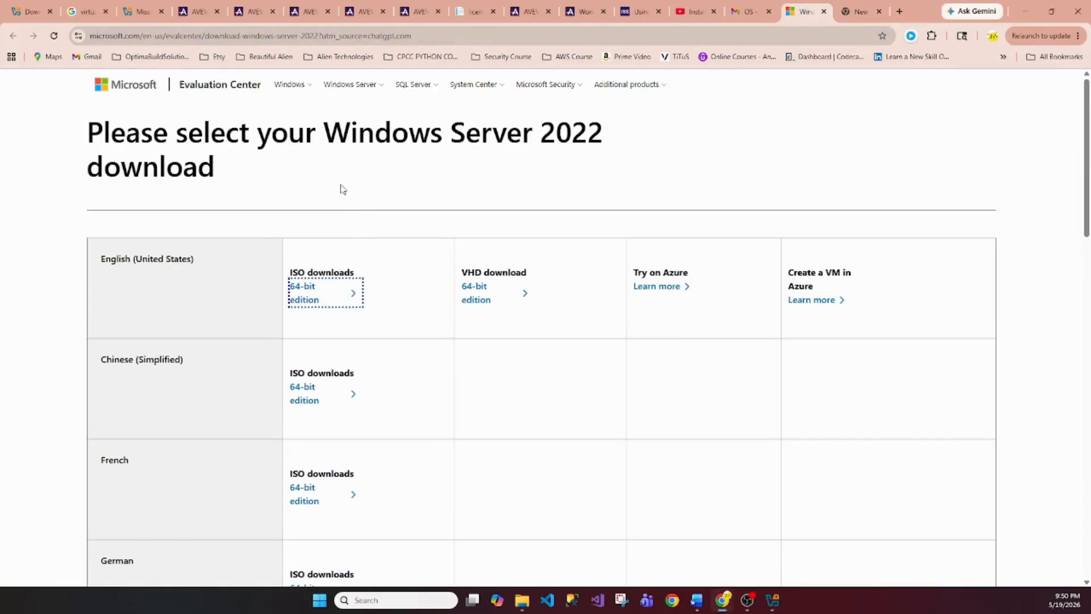
pyautogui.click(772, 600)
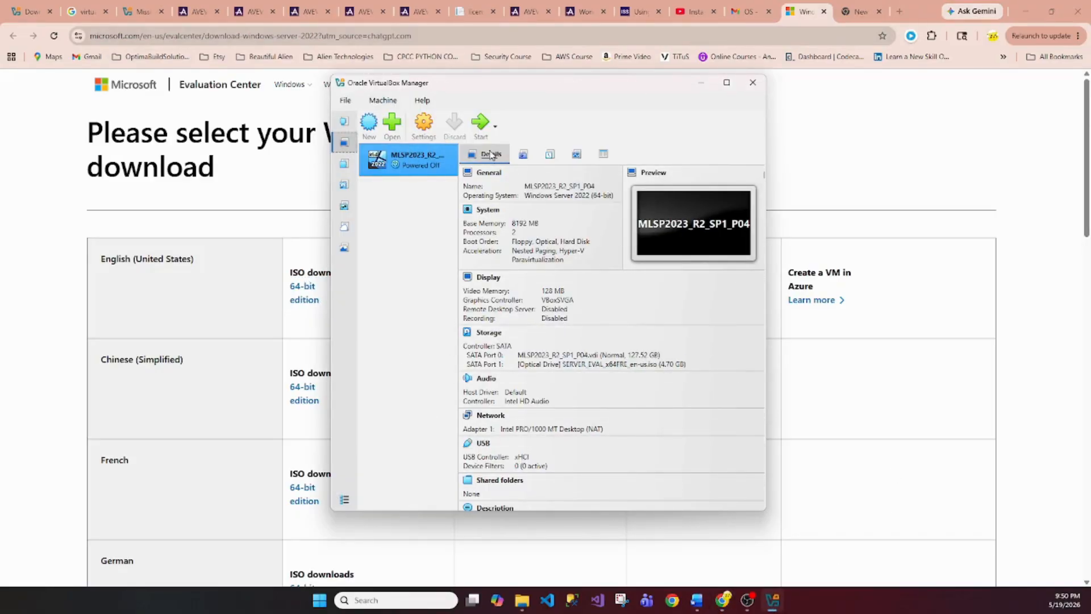
pyautogui.click(422, 122)
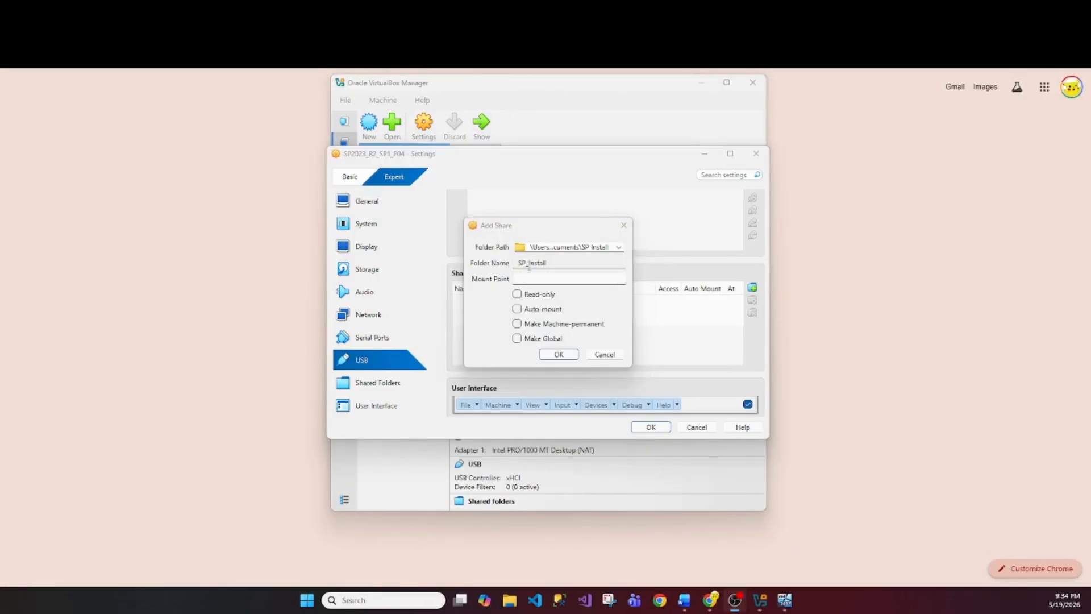
# Share the Documents SP Install folder with the VM, save the settings, and start the VM
pyautogui.click(619, 249)
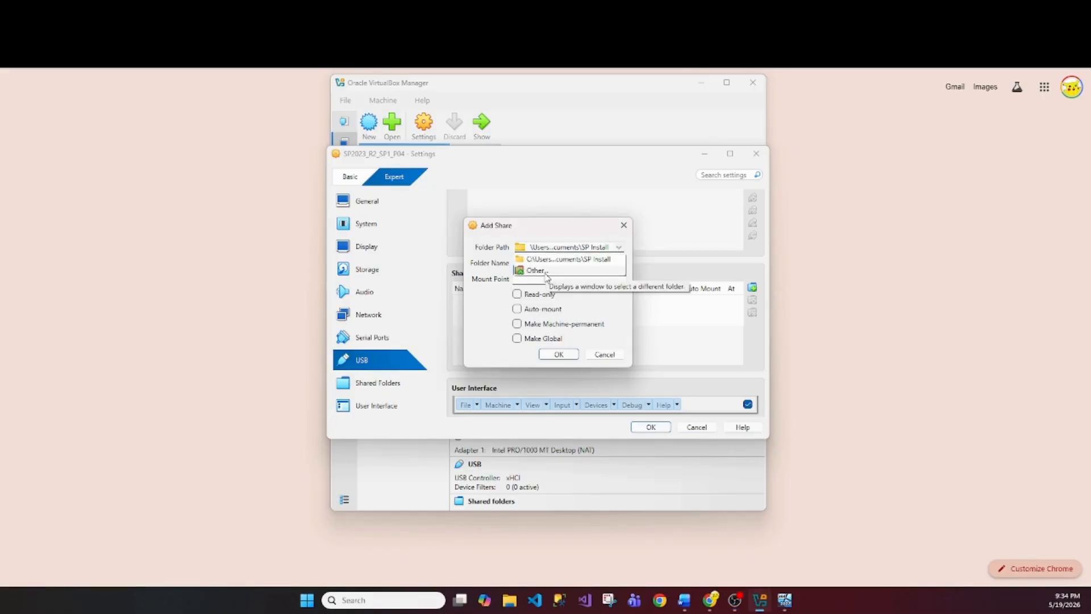
pyautogui.click(543, 271)
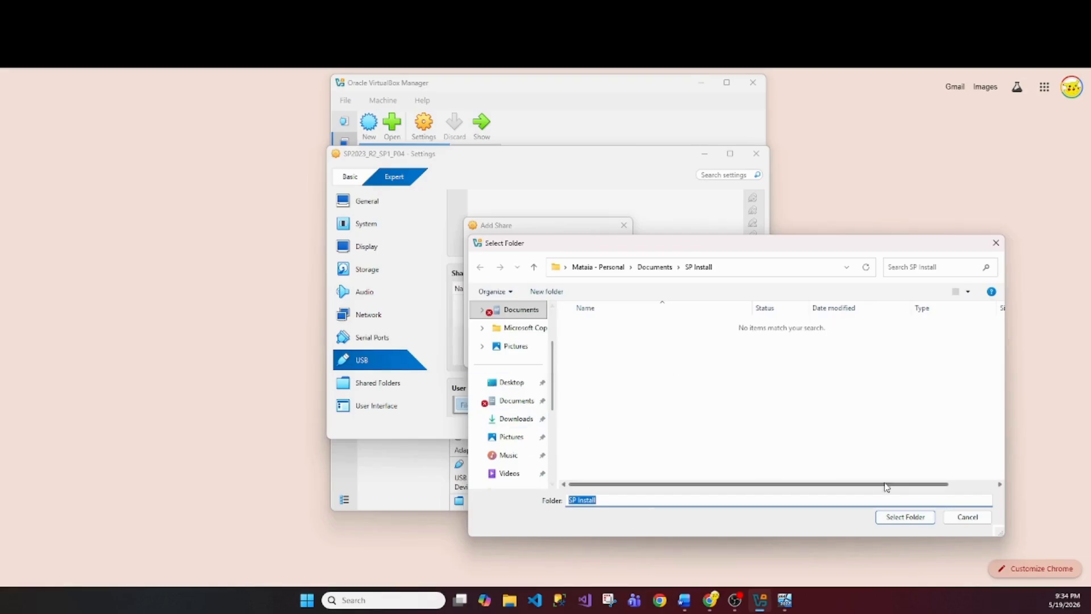
pyautogui.click(955, 515)
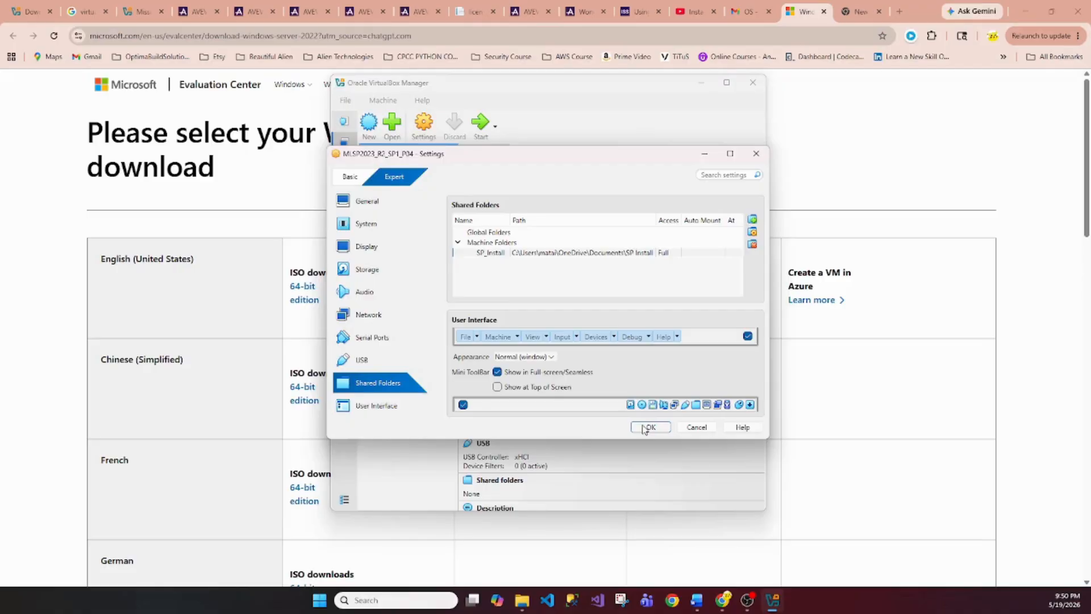
pyautogui.click(651, 427)
pyautogui.click(480, 123)
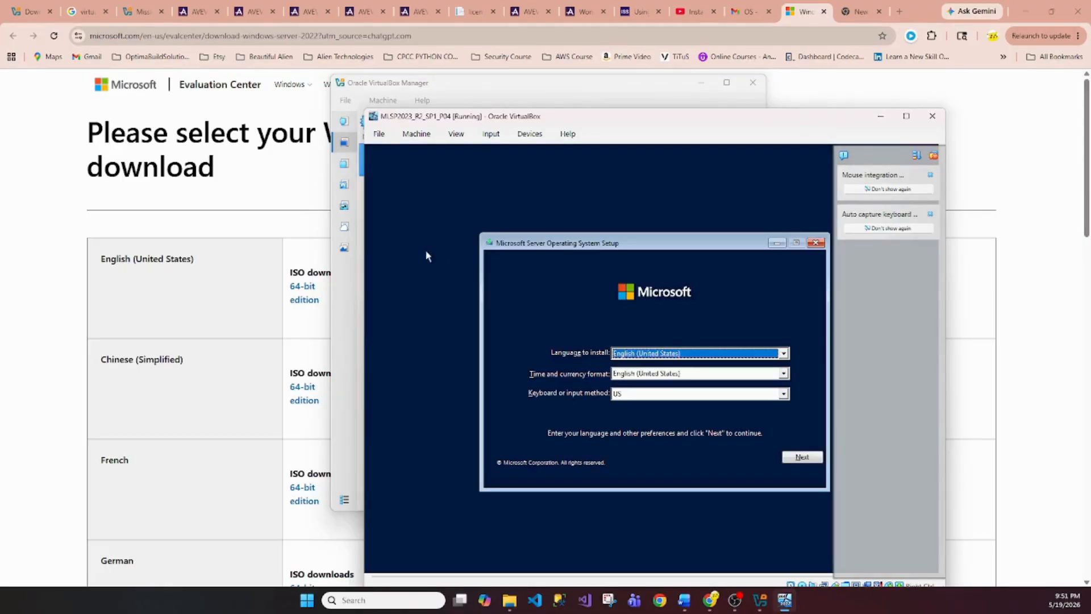
# Keep the default language settings in setup and maximize the VM window
pyautogui.click(802, 458)
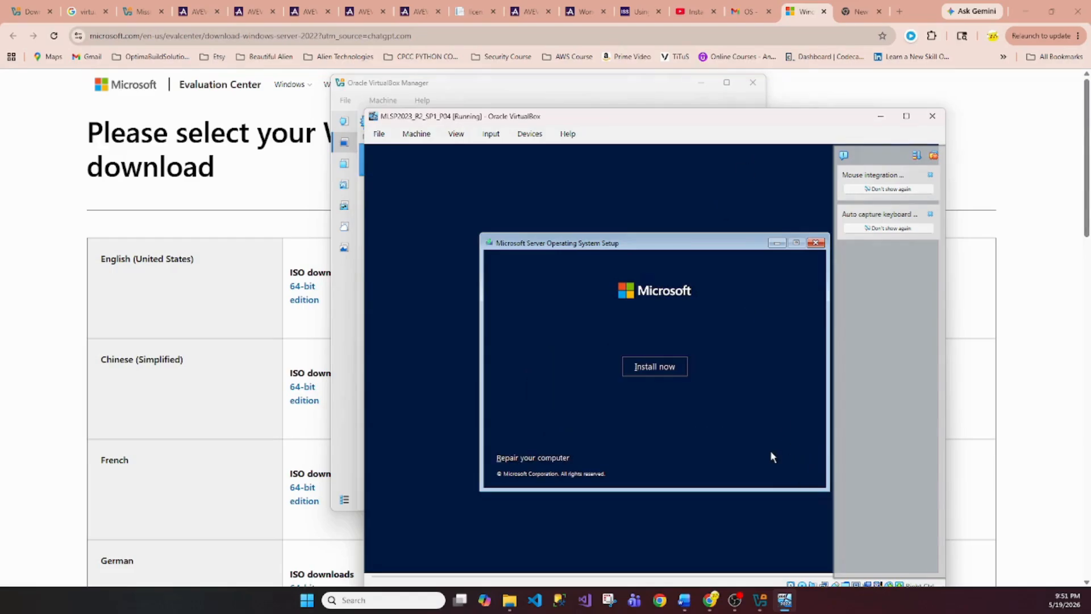
pyautogui.click(907, 116)
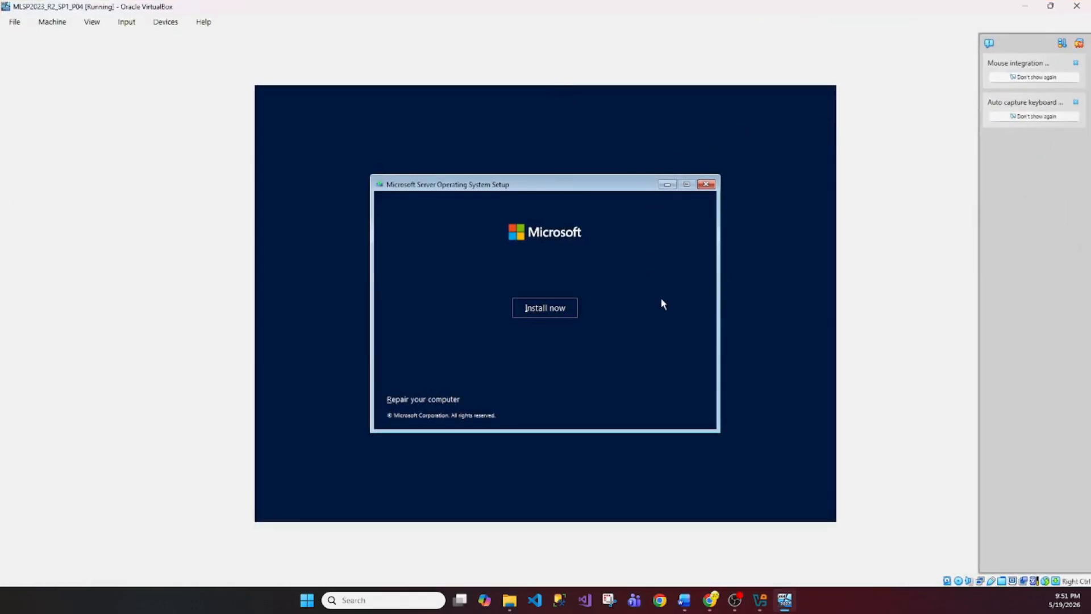
# Accept the license and custom-install Windows Server 2022 Standard Evaluation (Desktop Experience) onto Drive 0
pyautogui.click(530, 309)
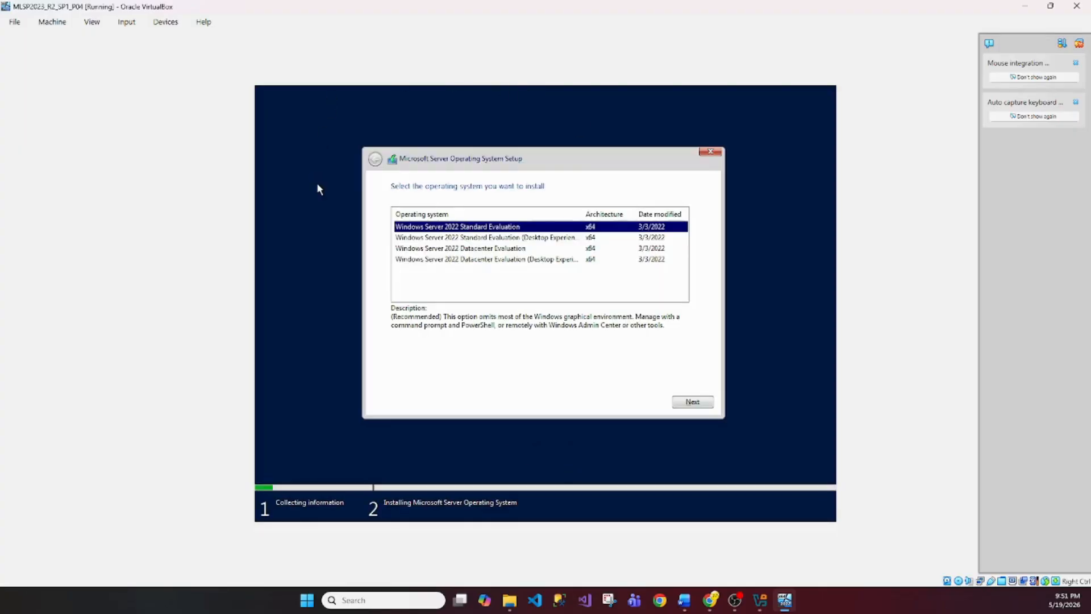
pyautogui.click(492, 239)
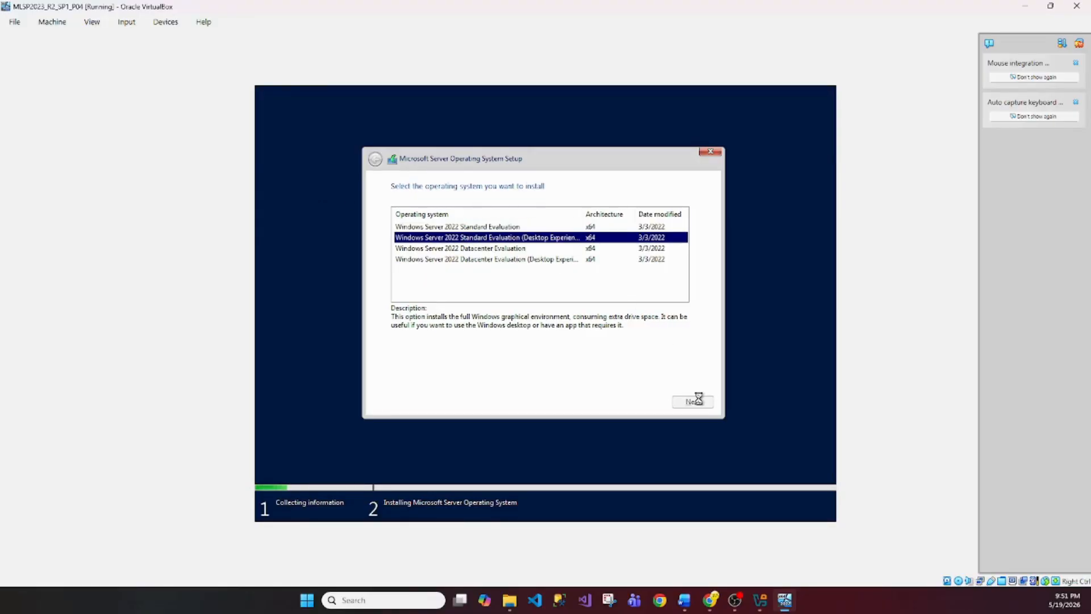
pyautogui.click(701, 403)
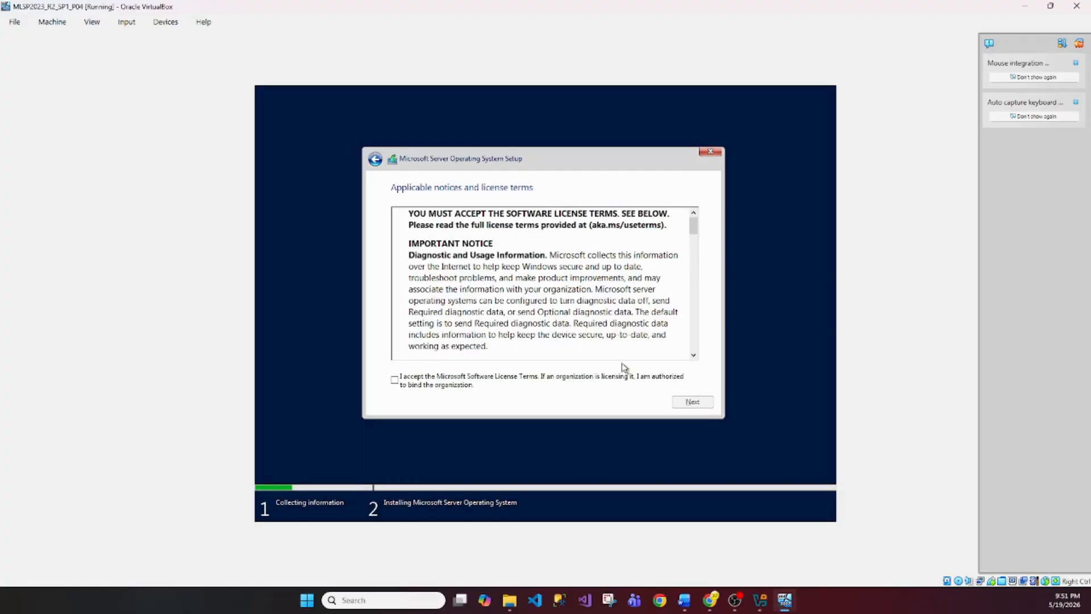
pyautogui.click(398, 381)
pyautogui.click(690, 402)
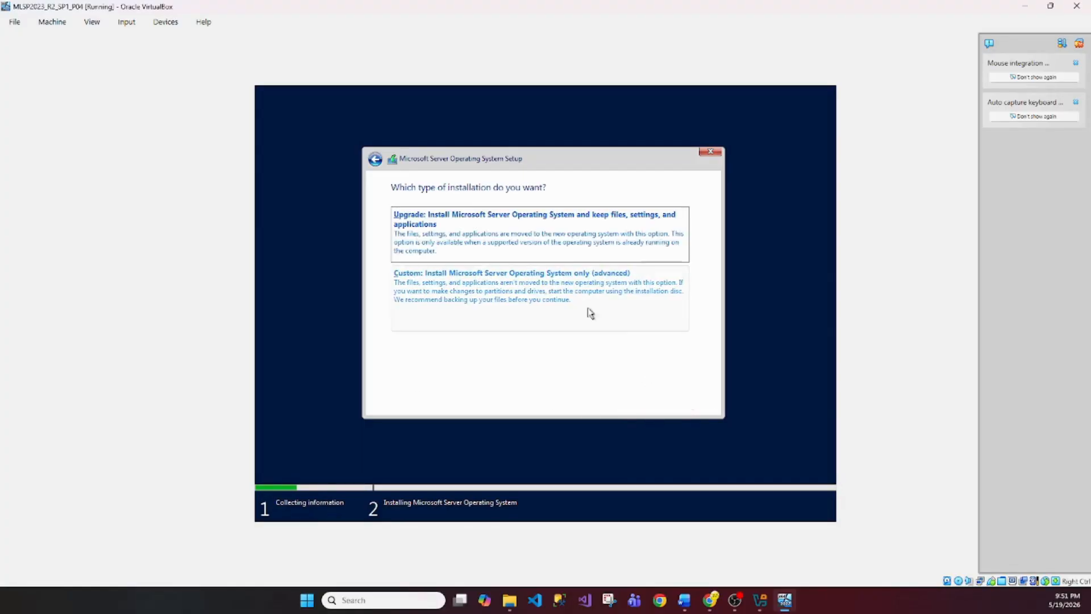
pyautogui.click(528, 291)
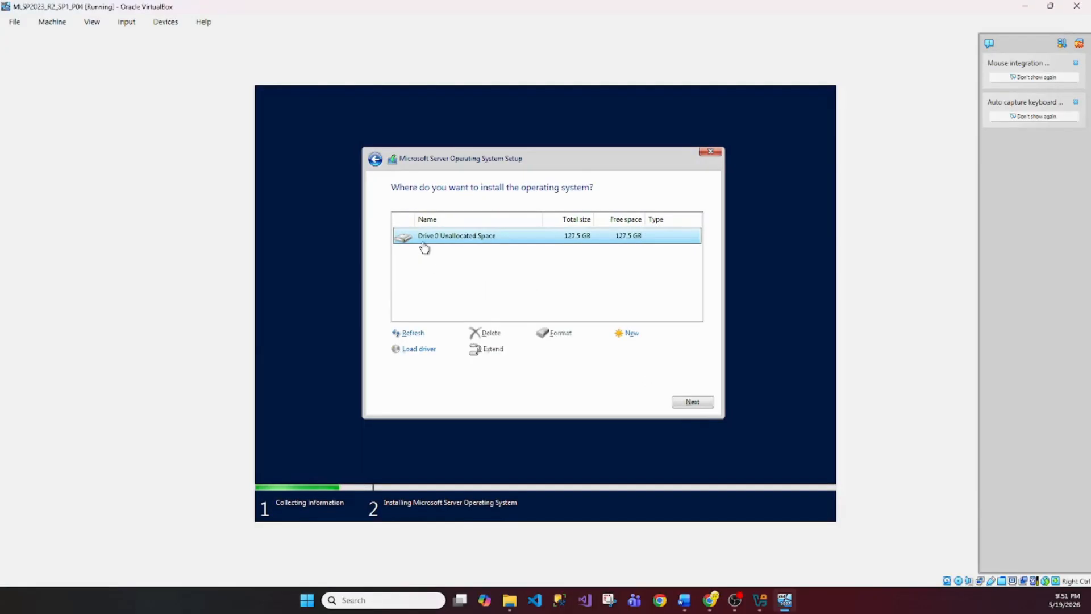
pyautogui.click(687, 403)
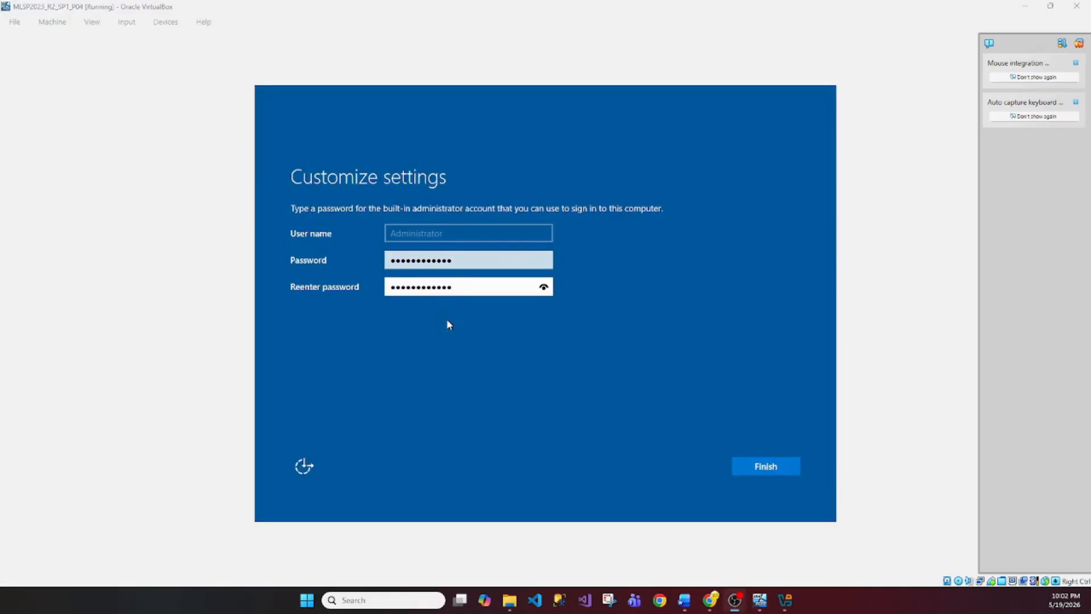
# Finish setup, send Ctrl-Alt-Del from the Input menu, and sign in as Administrator with the password
pyautogui.click(763, 468)
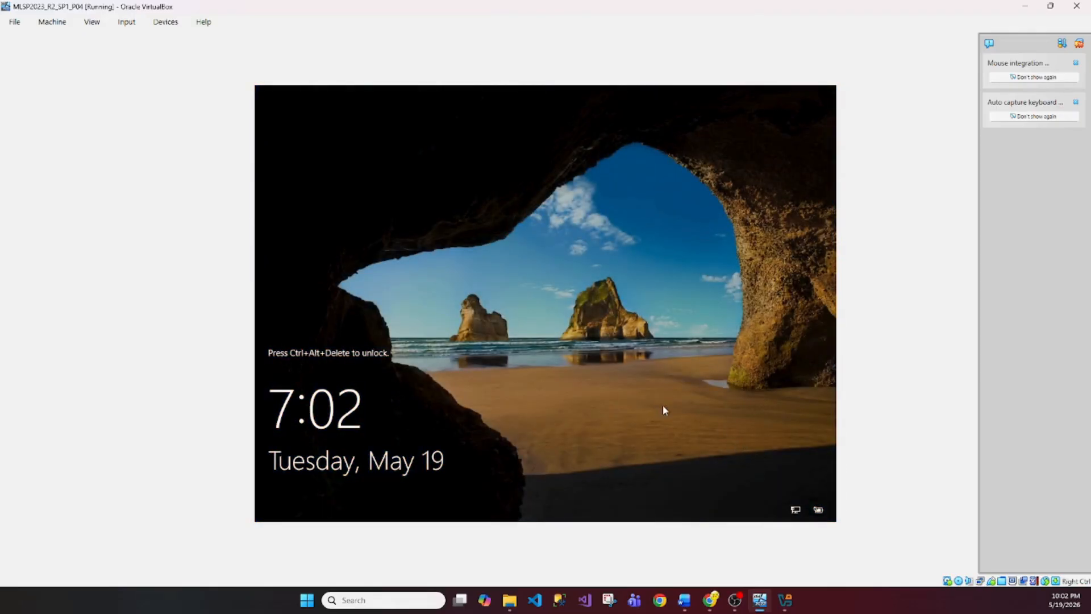
pyautogui.click(126, 22)
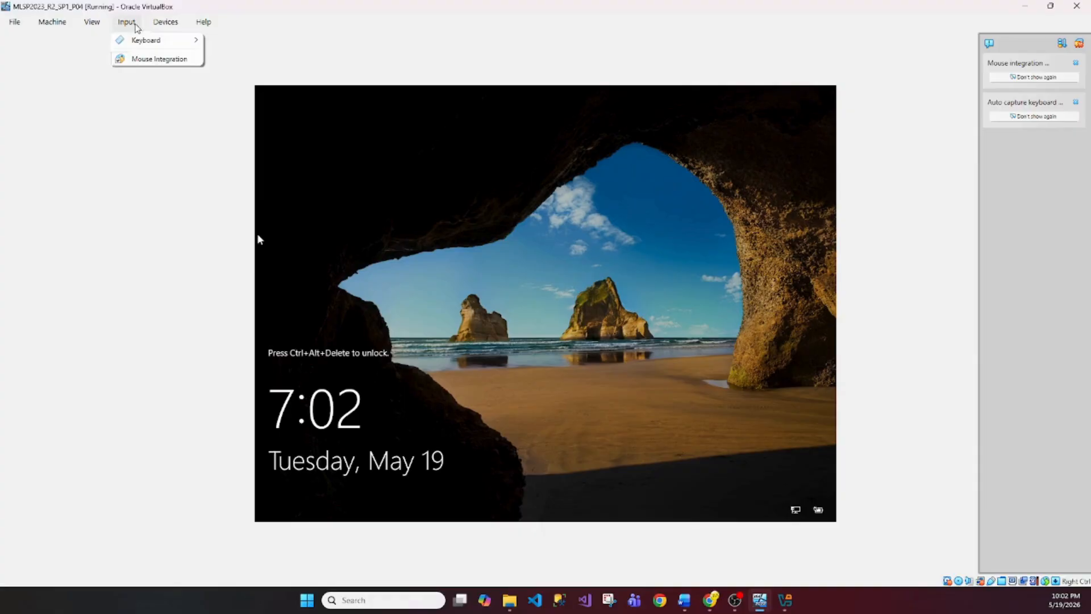
pyautogui.moveTo(165, 22)
pyautogui.moveTo(161, 50)
pyautogui.moveTo(126, 21)
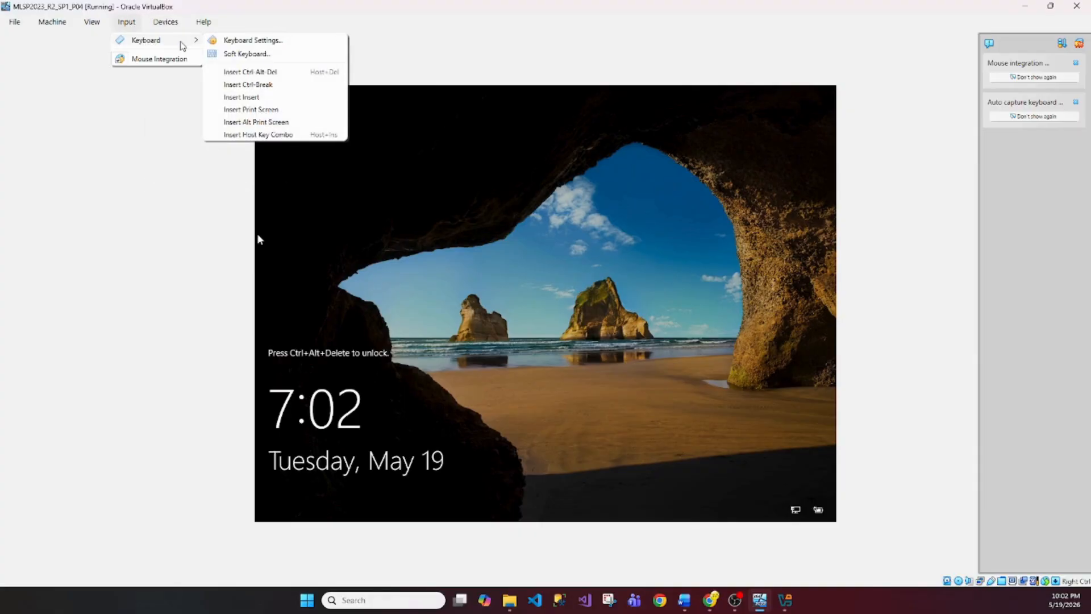
pyautogui.click(269, 72)
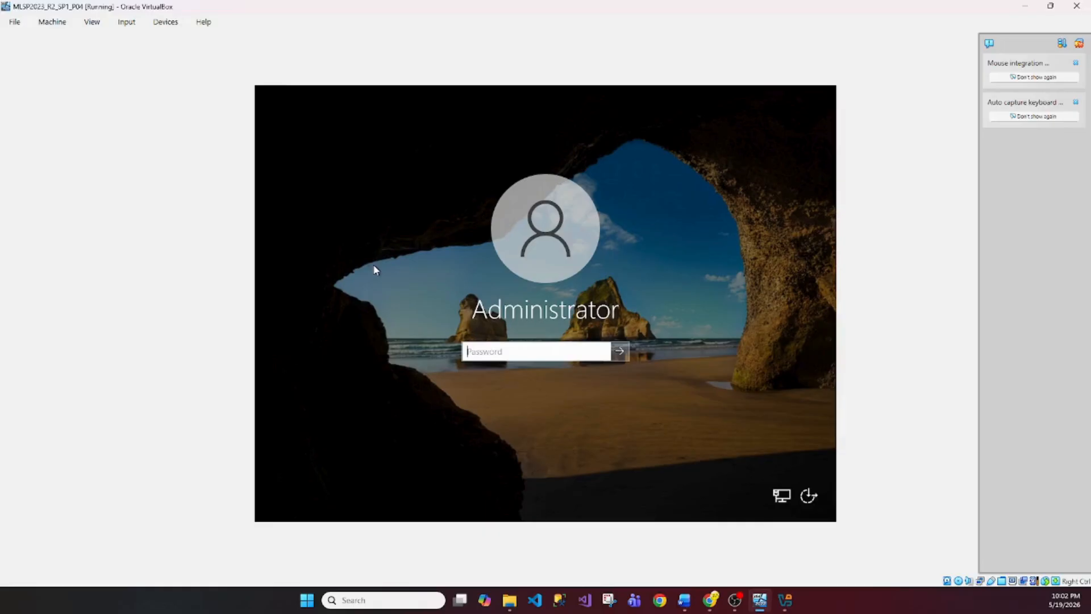
pyautogui.write('************')
pyautogui.press('Return')
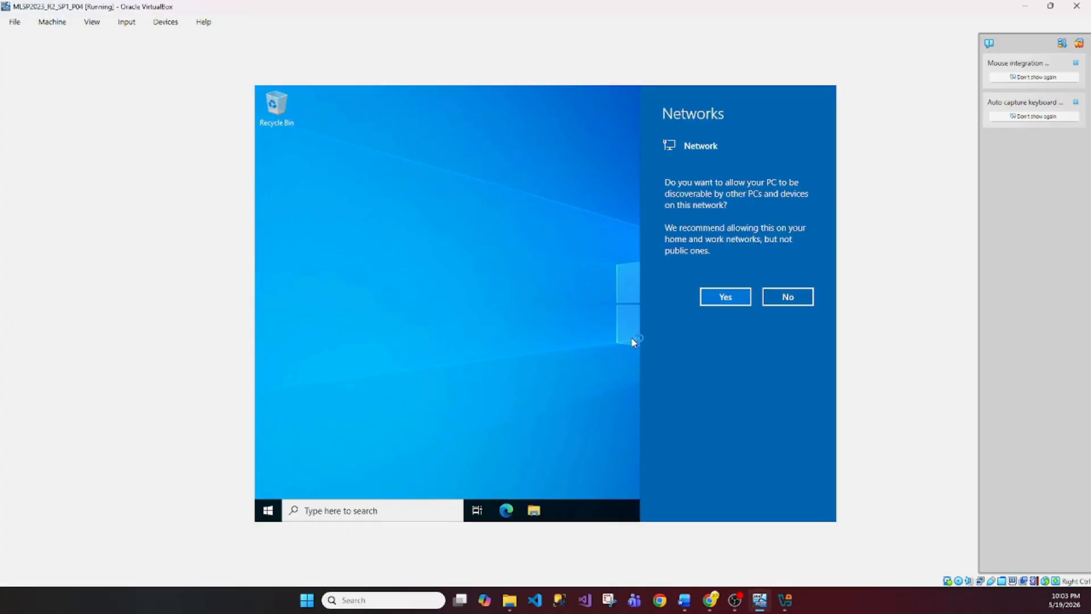
# Decline network discovery, dismiss the Windows Admin Center notice, and look through Server Manager's menus
pyautogui.click(788, 302)
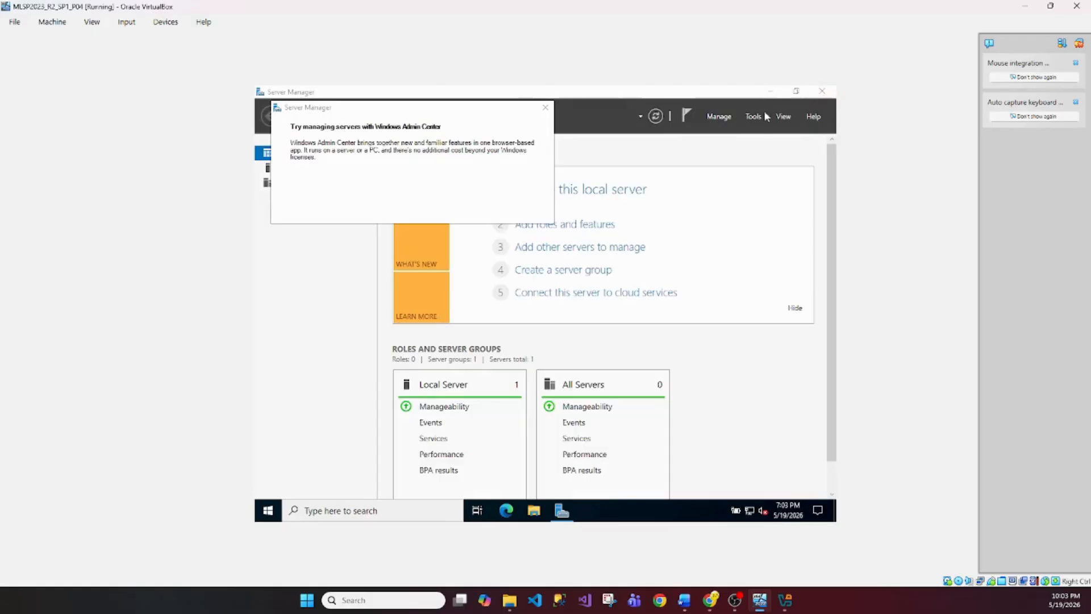
pyautogui.click(545, 108)
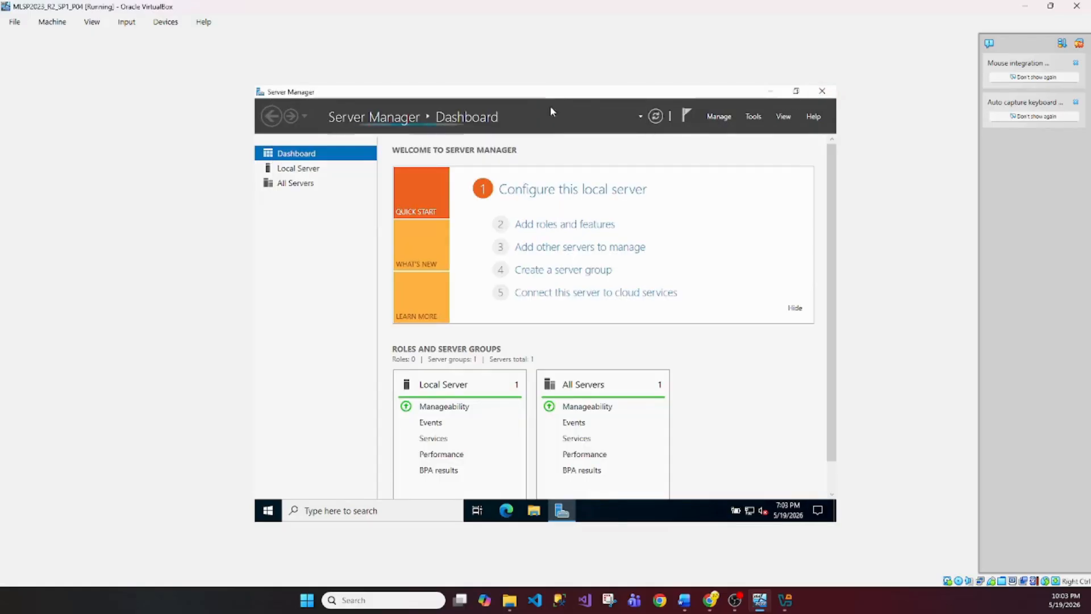
pyautogui.click(751, 117)
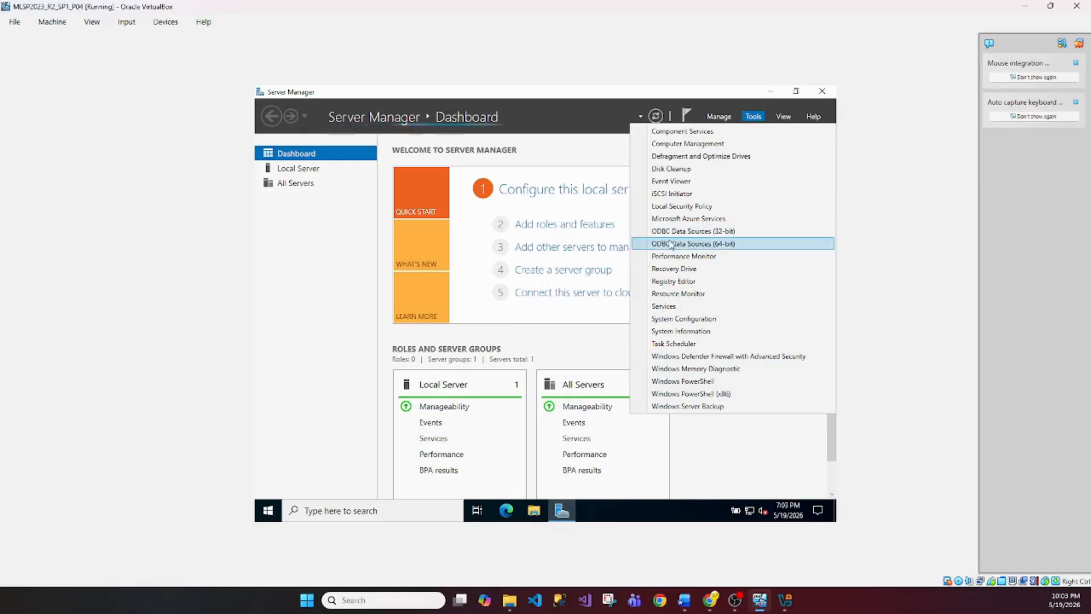
pyautogui.click(784, 118)
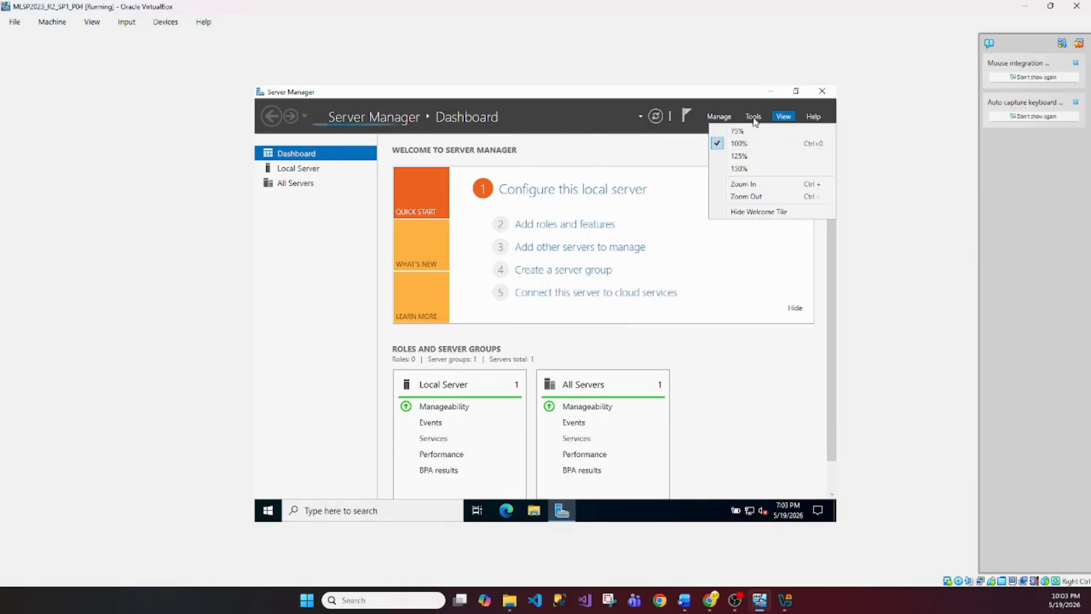
pyautogui.click(719, 119)
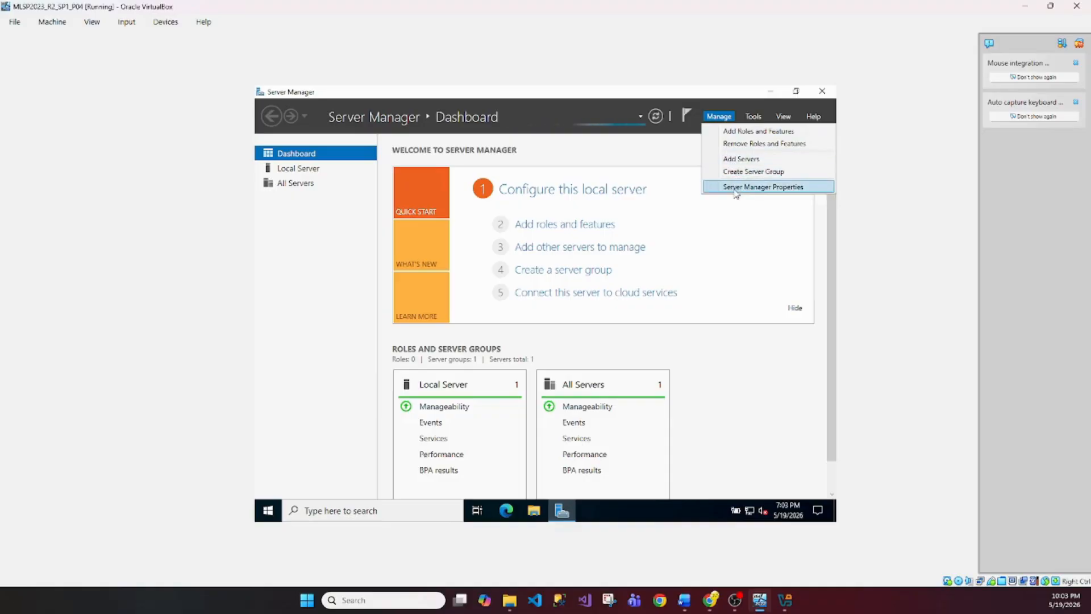
# Disable Server Manager auto-start at logon and periodic refresh, then close Server Manager
pyautogui.click(739, 188)
pyautogui.click(419, 321)
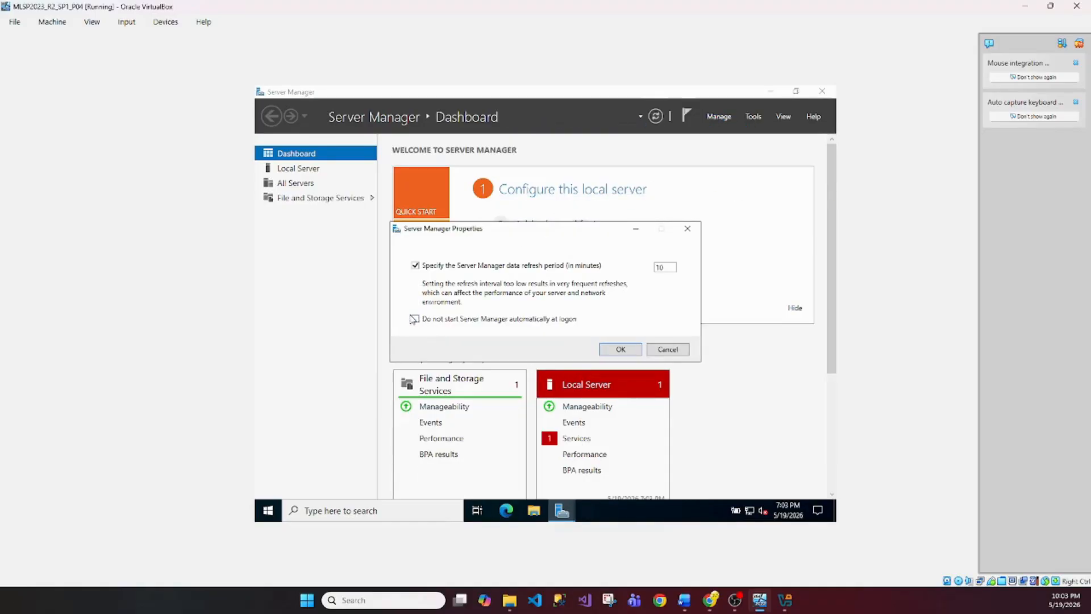
pyautogui.click(419, 267)
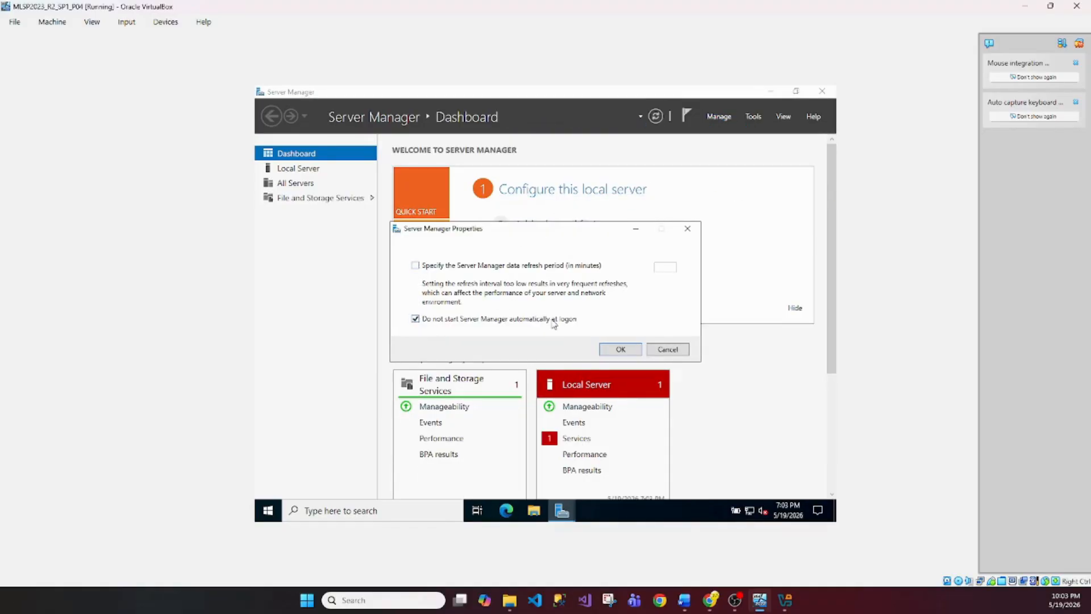
pyautogui.click(619, 350)
pyautogui.click(822, 91)
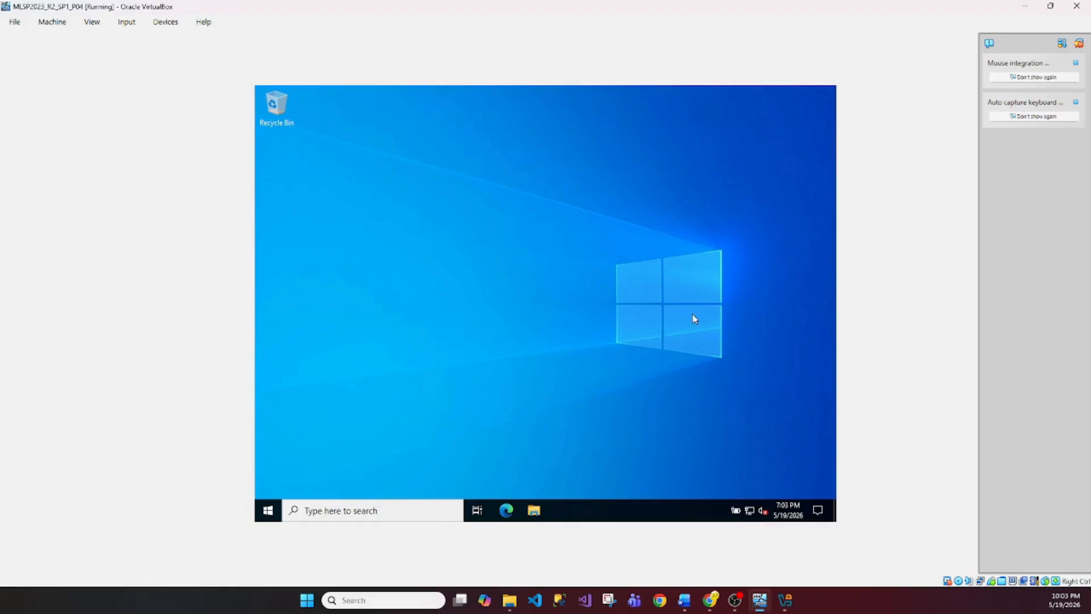